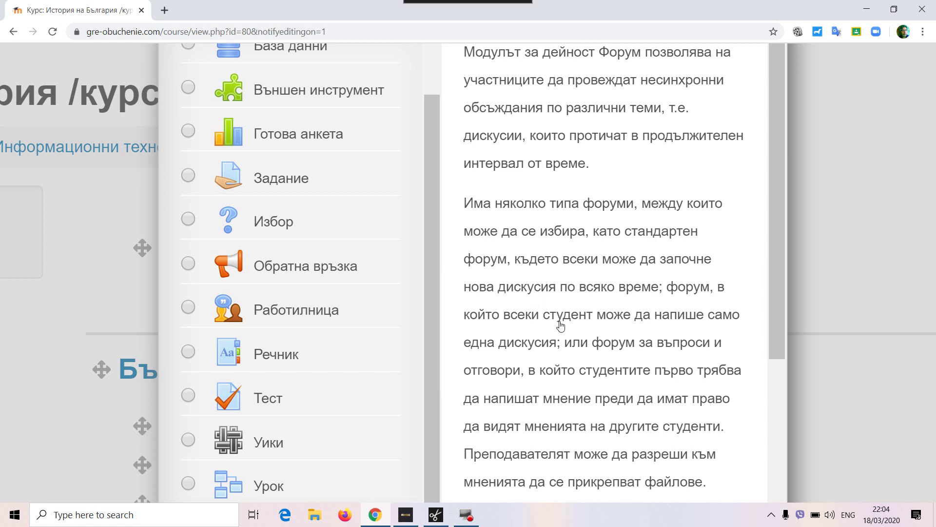
- Read through the Форум activity's description and add that activity to the Българско възраждане section
scroll(560, 326, "down", 2)
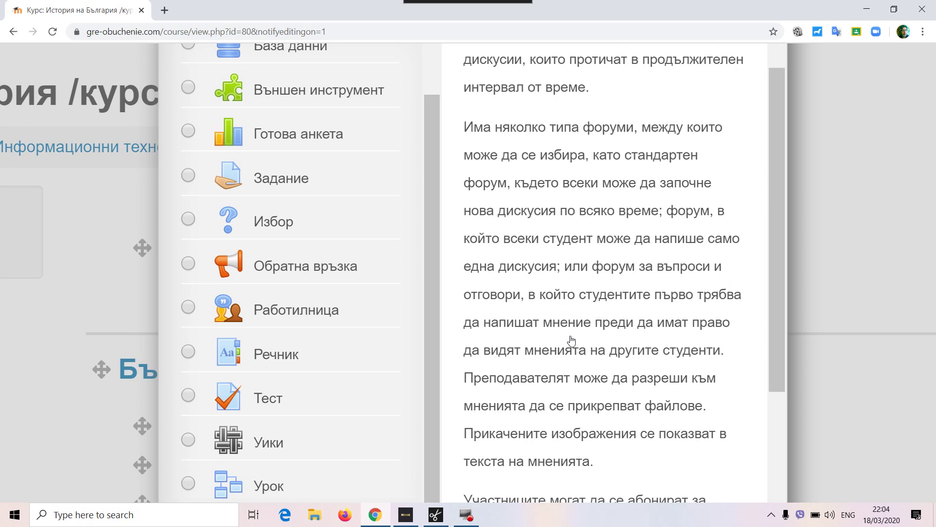
scroll(588, 346, "down", 1)
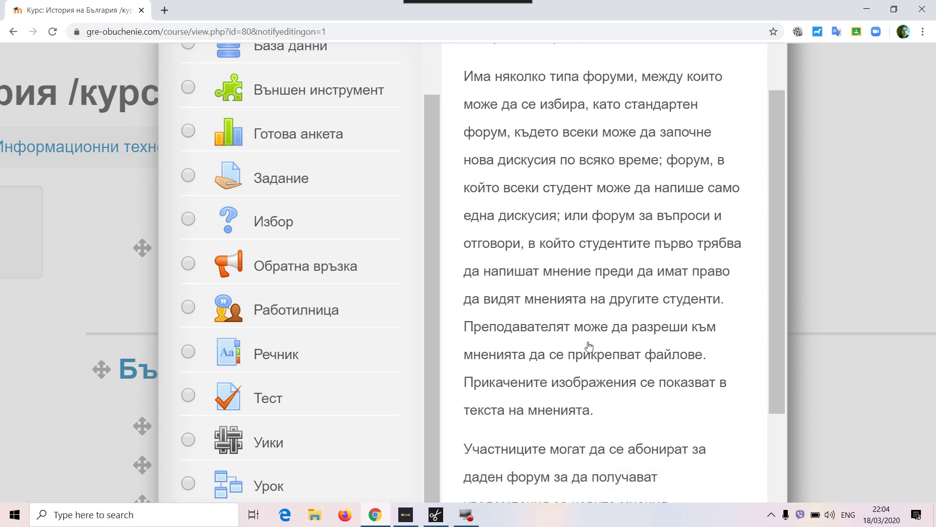
scroll(589, 346, "down", 1)
scroll(589, 347, "down", 1)
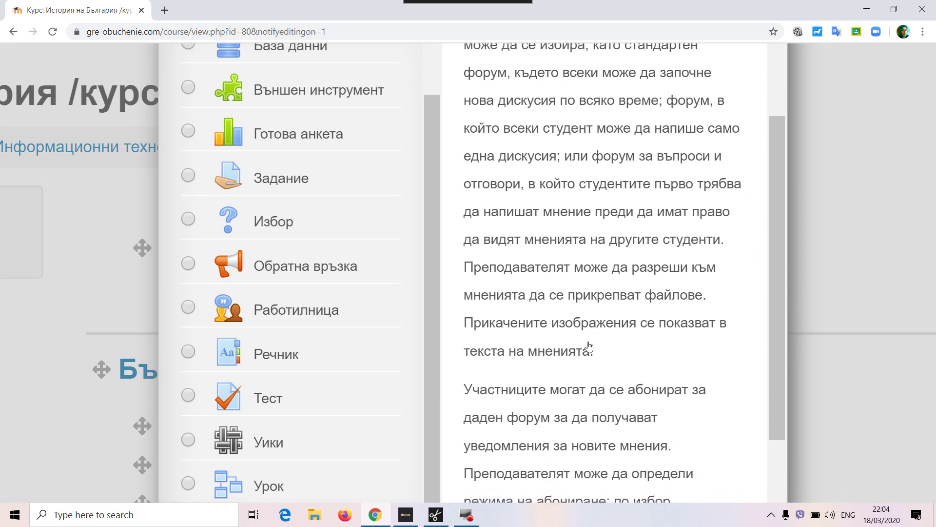
scroll(589, 347, "down", 1)
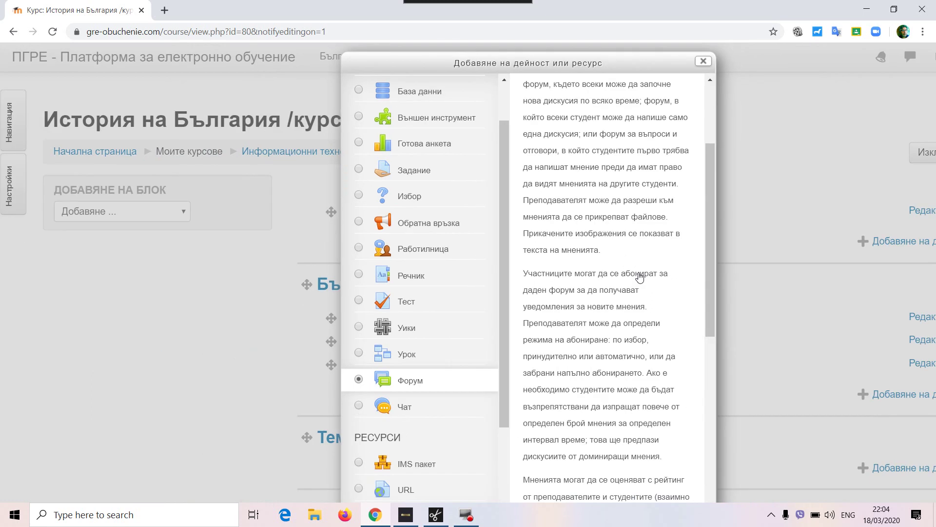
key("ctrl+minus")
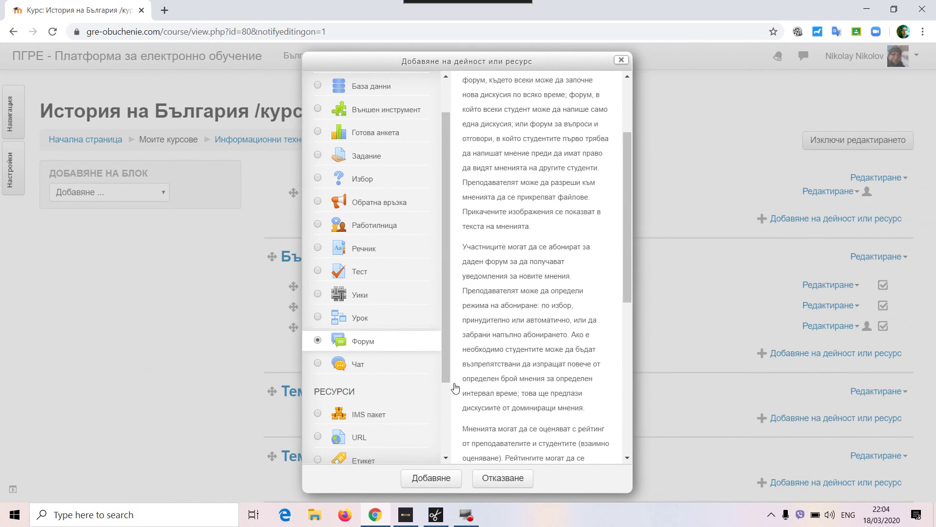
left_click(436, 479)
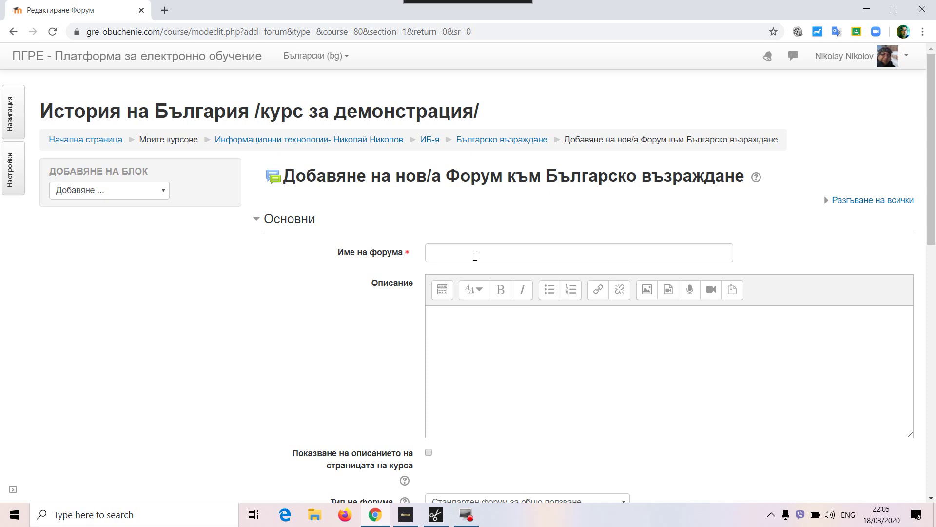
- Name the forum "Кой е виновен, според вас, за залавянето на Васил Левски?"
left_click(463, 253)
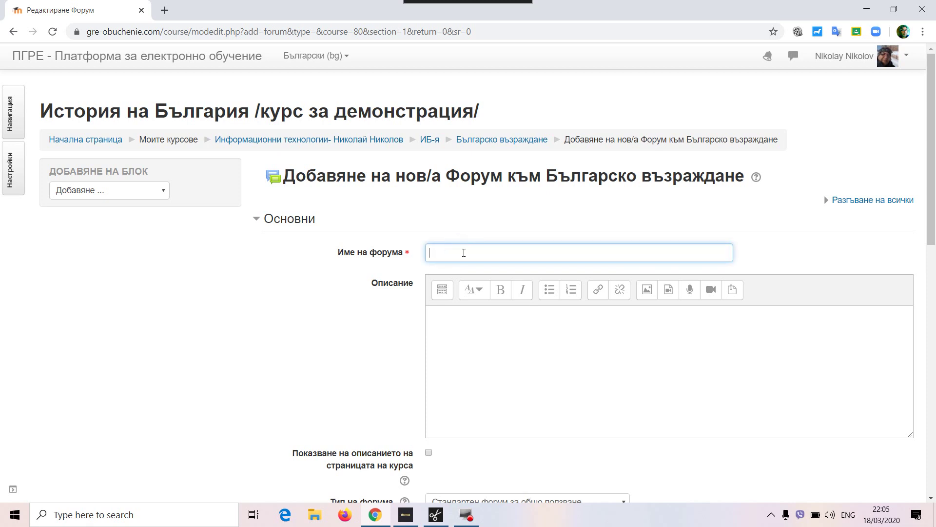
type("Ufa")
key("BackSpace")
key("BackSpace")
key("BackSpace")
key("alt+shift")
key("alt+shift")
type("Кой е виновен, ")
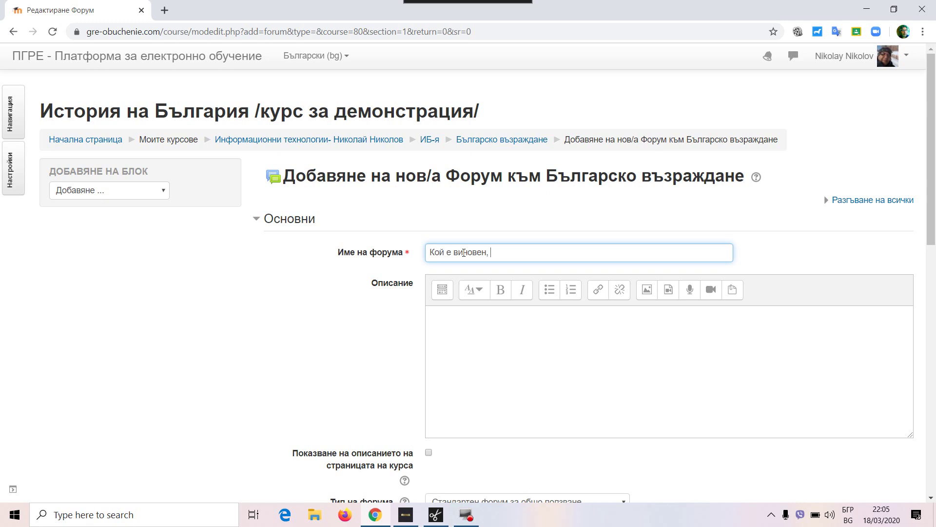
type("според вас, за залавянето на ")
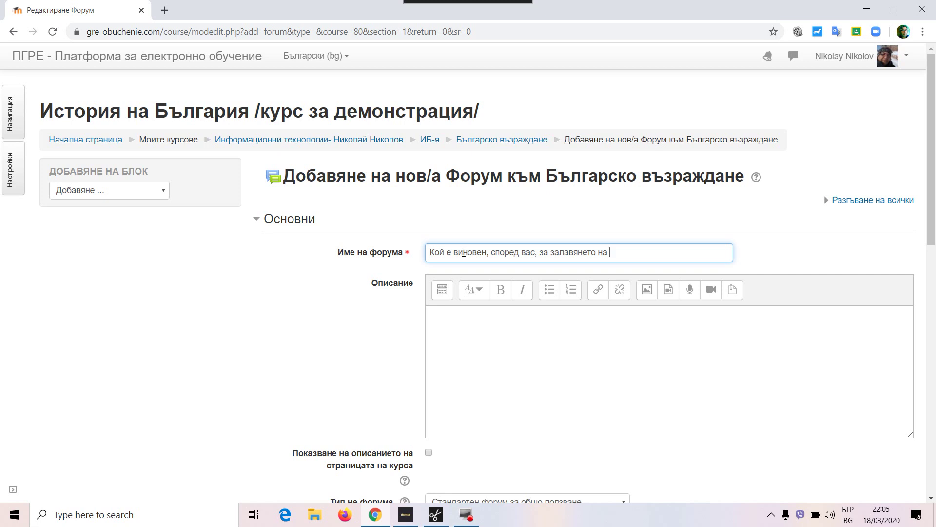
type("Васил Левски")
type("?")
- Enter the forum description "Моля, отговорете......." and keep the forum type "Стандартен форум за общо ползване"
left_click(480, 337)
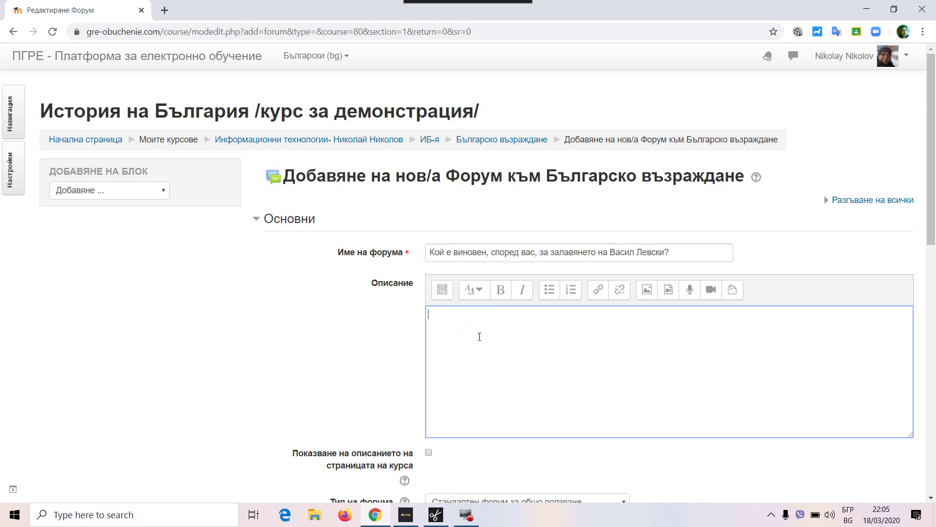
type("Моля, отговорете.......")
scroll(308, 345, "down", 1)
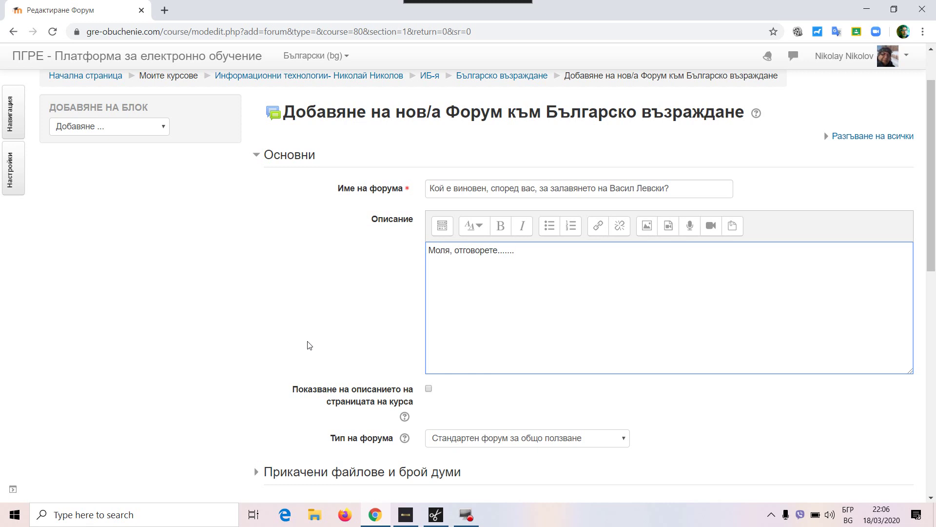
scroll(307, 328, "down", 2)
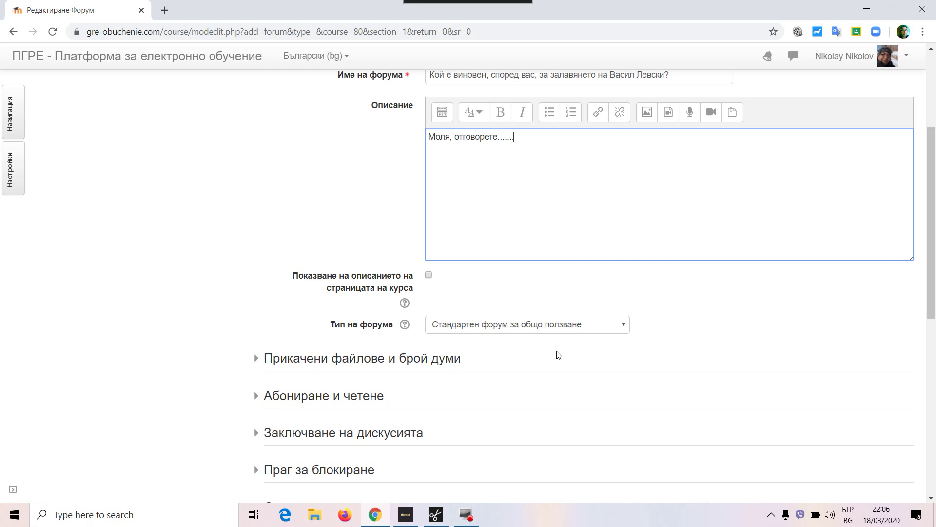
left_click(580, 327)
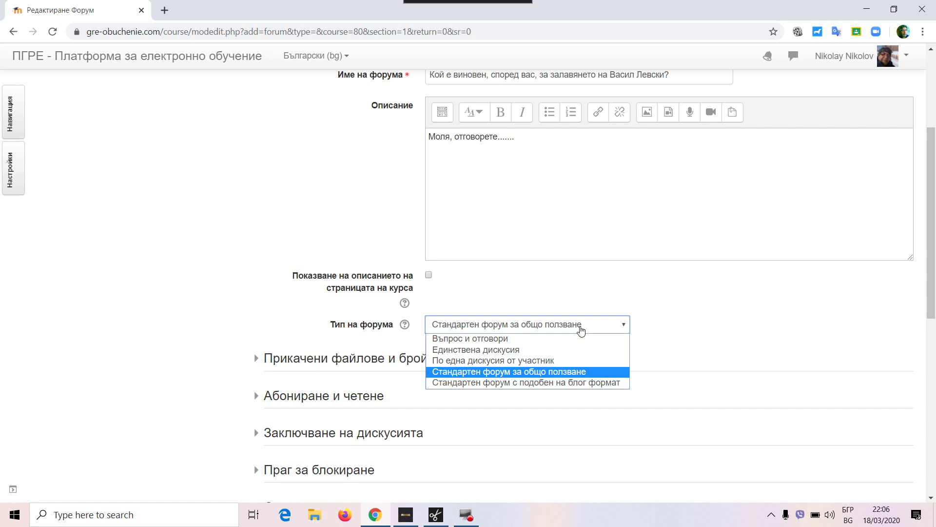
left_click(581, 330)
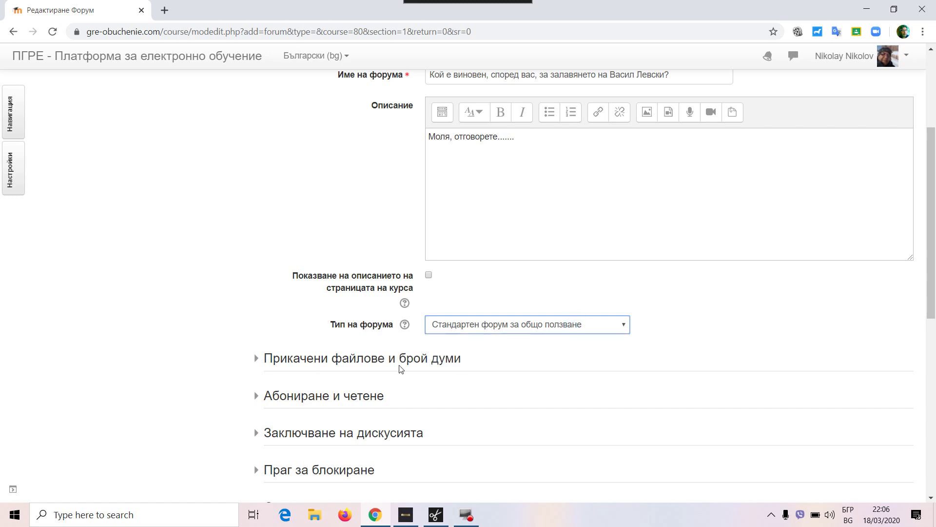
- Look over the remaining forum settings sections, then save the forum and return to the course
scroll(506, 386, "down", 1)
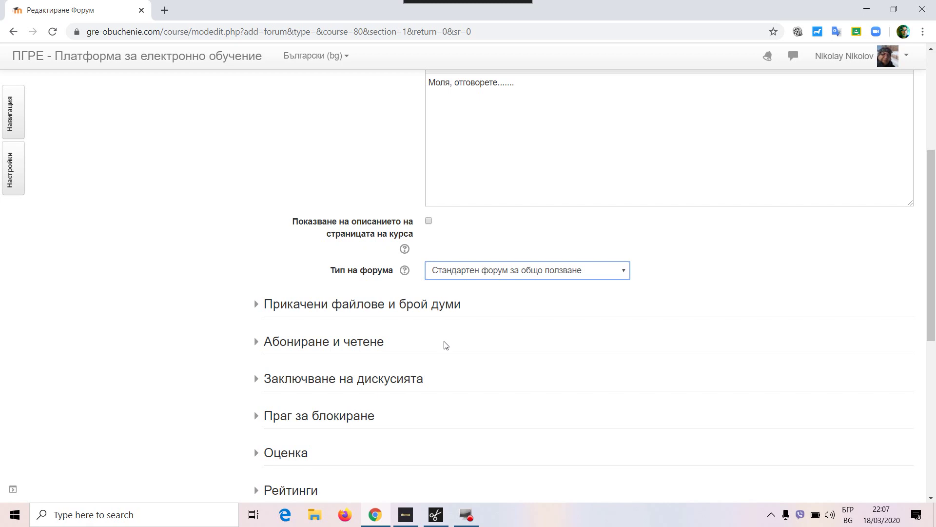
scroll(446, 344, "down", 3)
scroll(445, 344, "down", 1)
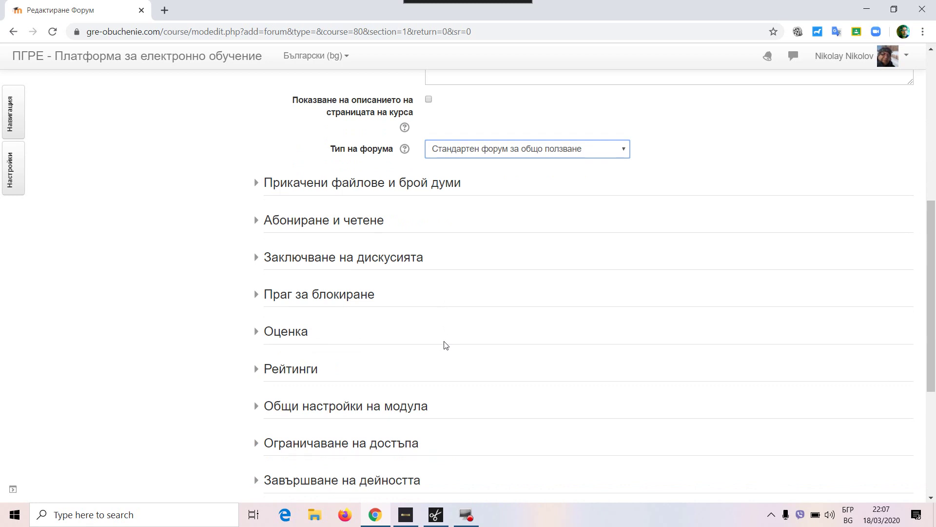
scroll(445, 345, "down", 4)
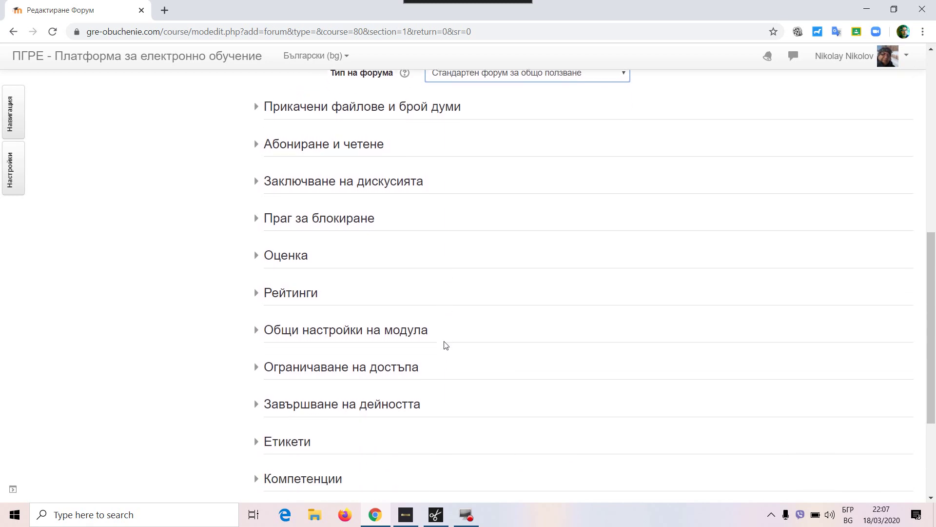
scroll(446, 345, "down", 1)
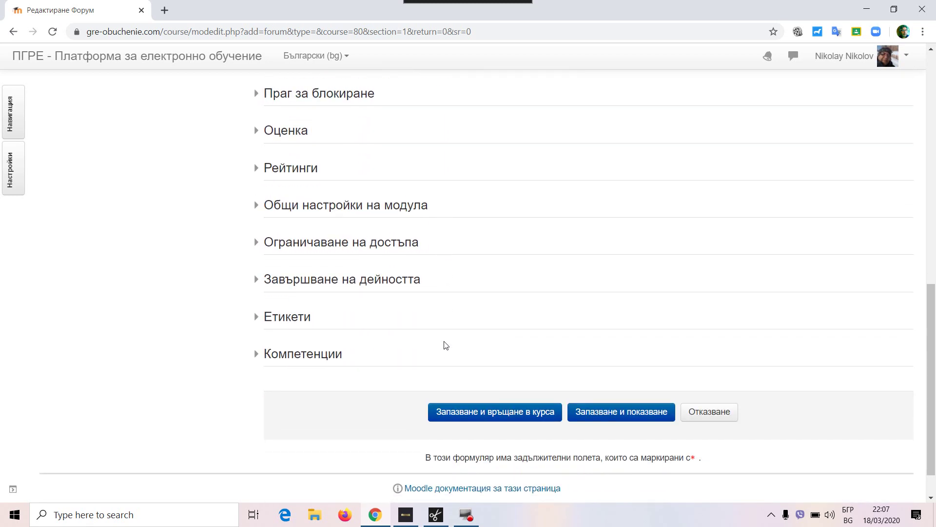
scroll(446, 345, "down", 1)
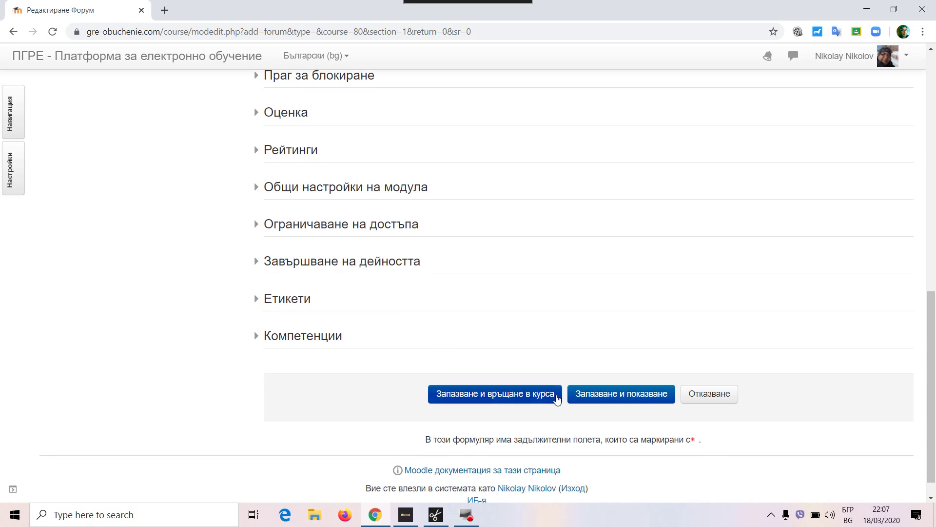
left_click(539, 398)
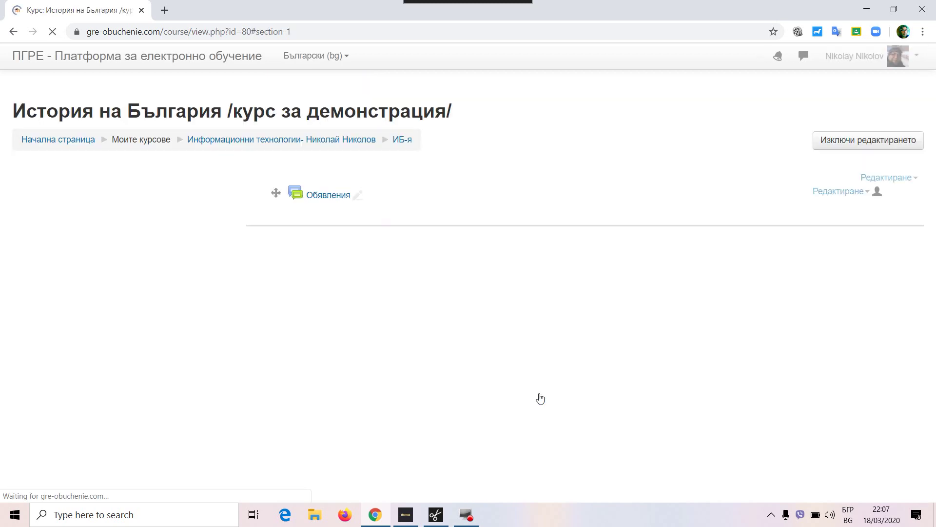
- Turn off course editing and open the new forum about Васил Левски in the Българско възраждане section
scroll(632, 269, "up", 2)
scroll(633, 269, "up", 1)
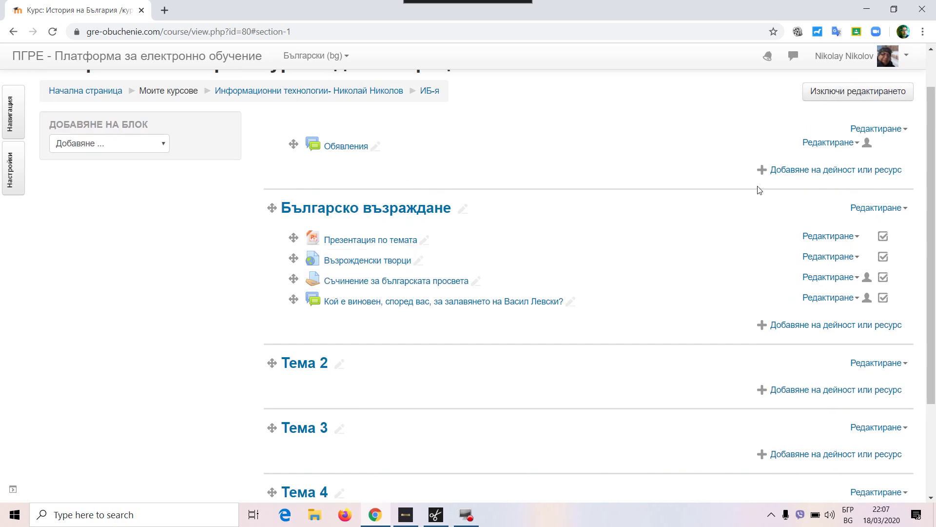
left_click(842, 94)
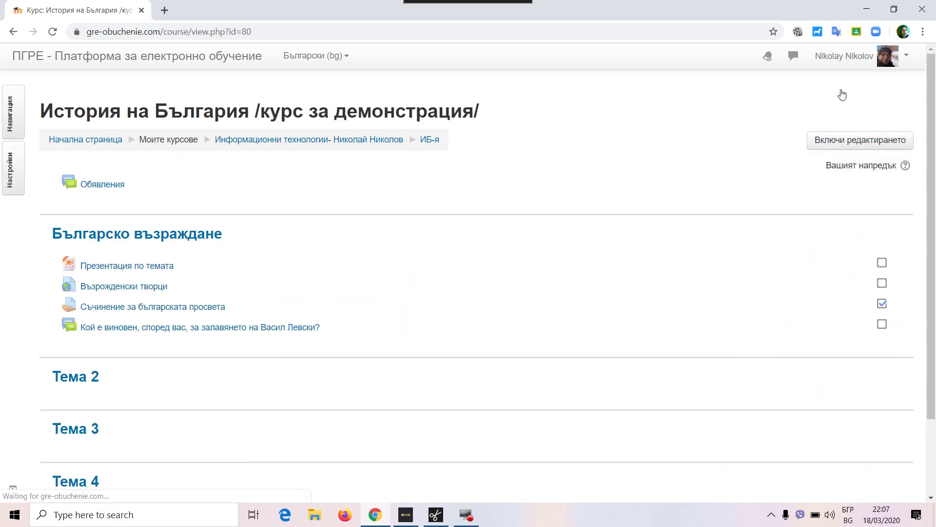
scroll(117, 283, "up", 5, "ctrl")
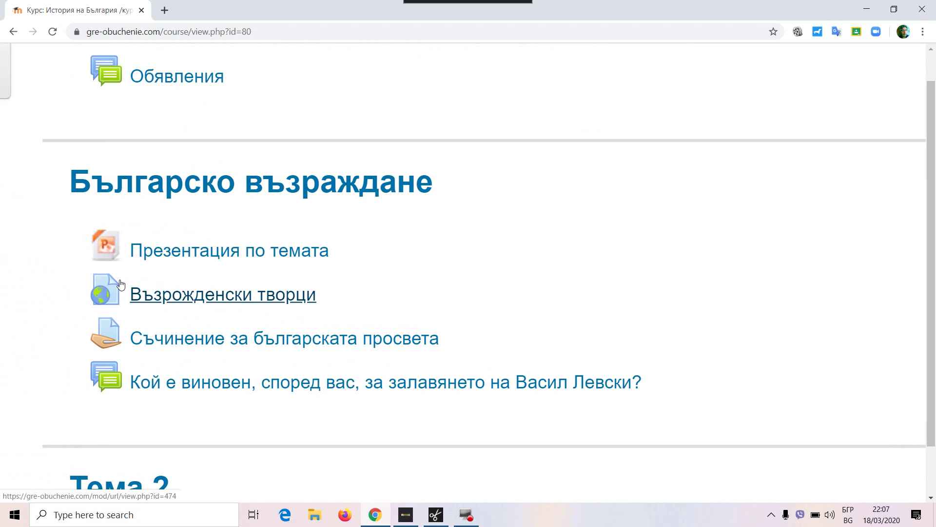
left_click(263, 389)
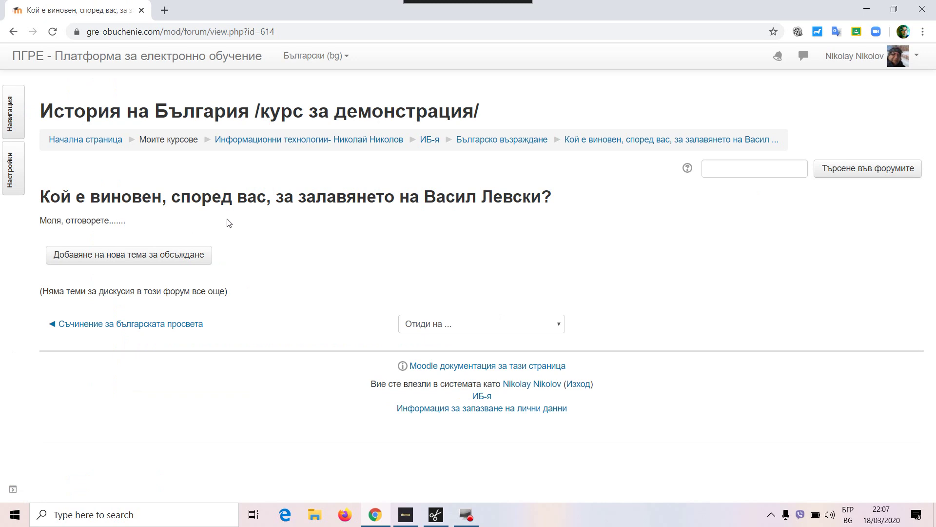
- Start a new discussion in the forum with the subject "Връзките на обувките на Левски"
left_click(169, 258)
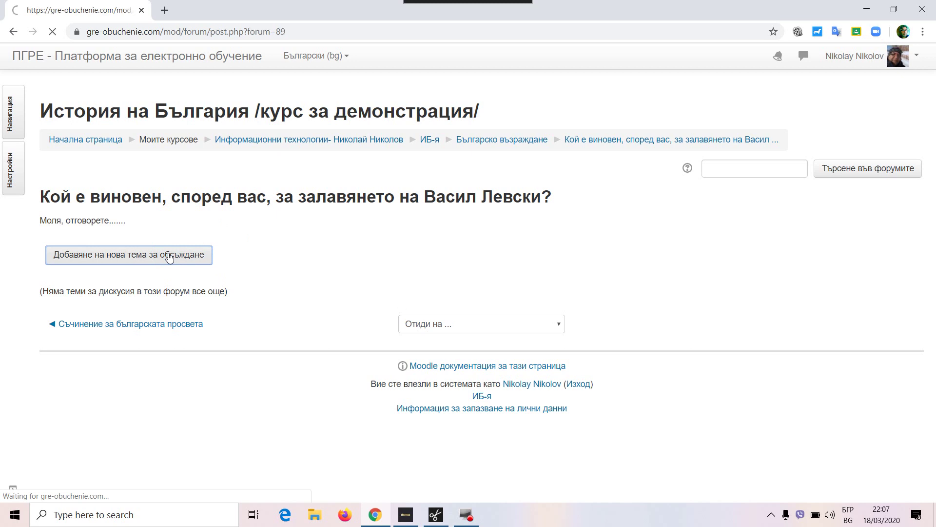
left_click(224, 275)
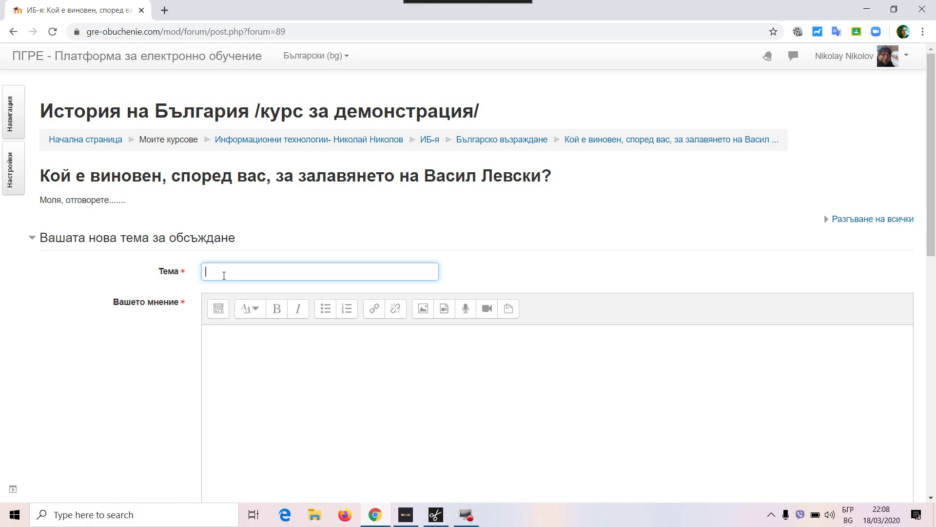
type("Връз")
type("ките н")
type("а с")
type("бувките")
type(" на ")
type("Левски")
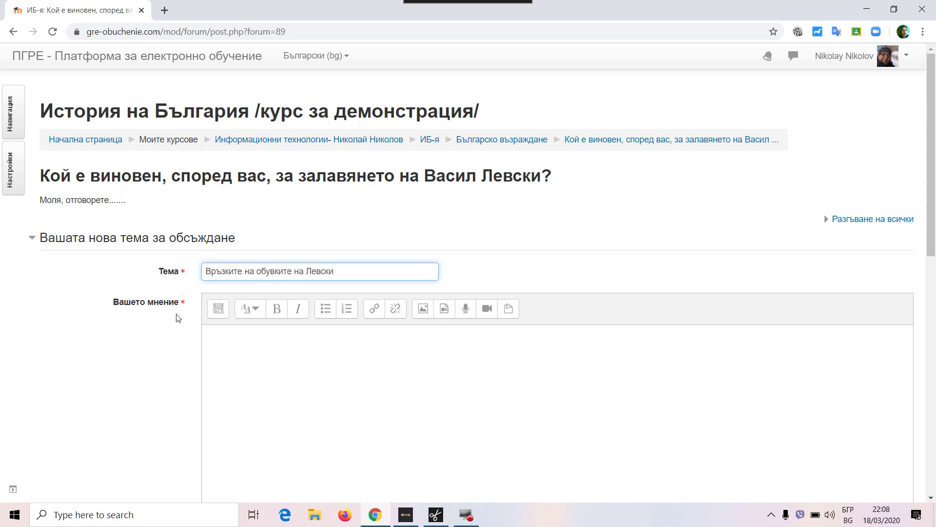
- Enter the sample message "хжэвяхьяо н,умвоноувьо ааотмвтмьво ТЬАТЬТ" and post the discussion to the forum
left_click(242, 341)
type("хжэвяхьяо н,умвоноувьо ааотмвтмьво ТЬАТЬТ")
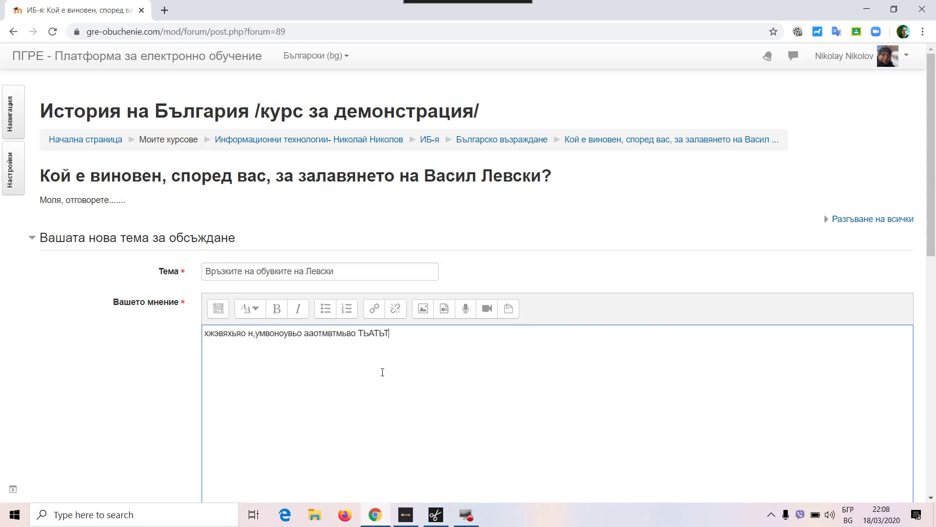
scroll(382, 372, "down", 1)
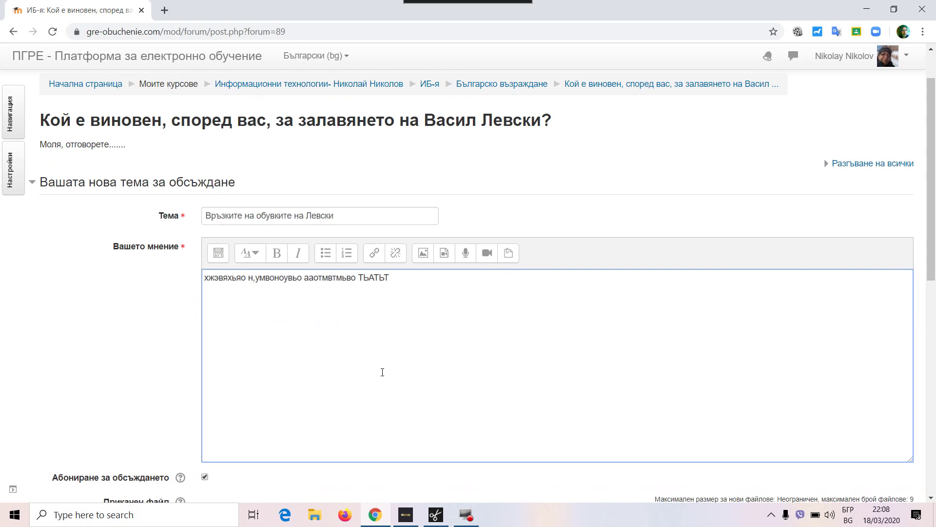
scroll(383, 372, "down", 1)
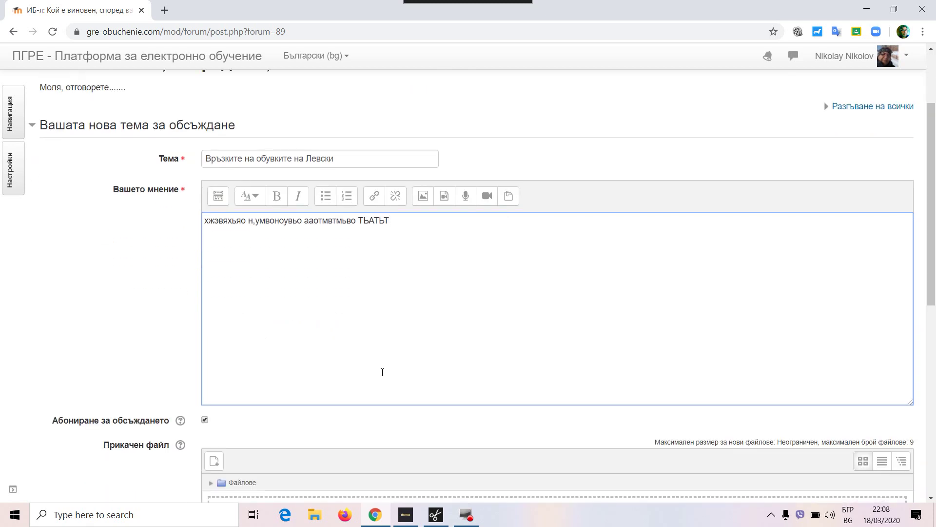
scroll(382, 372, "down", 2)
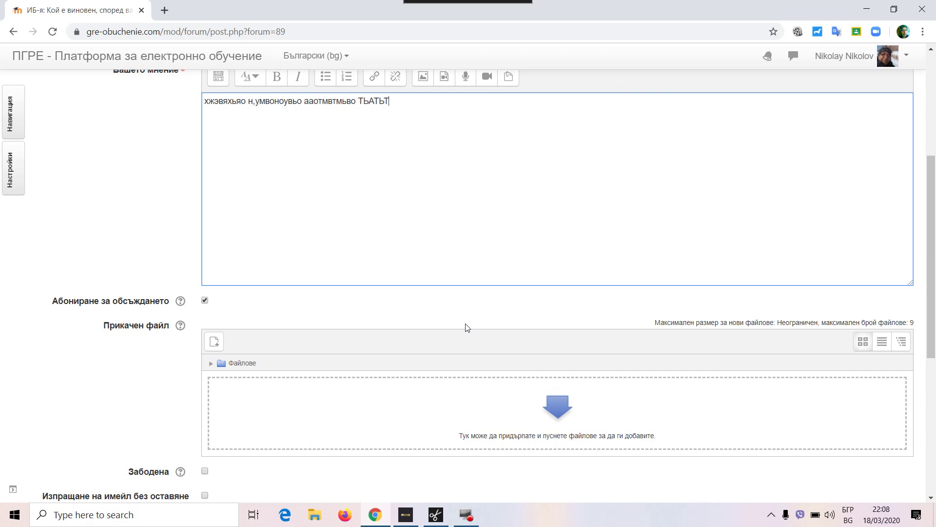
scroll(467, 327, "down", 5)
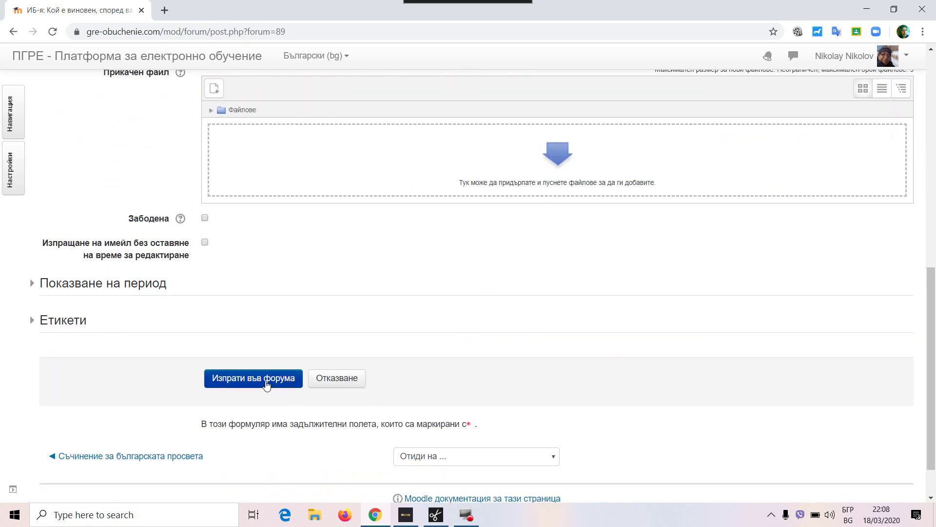
left_click(267, 385)
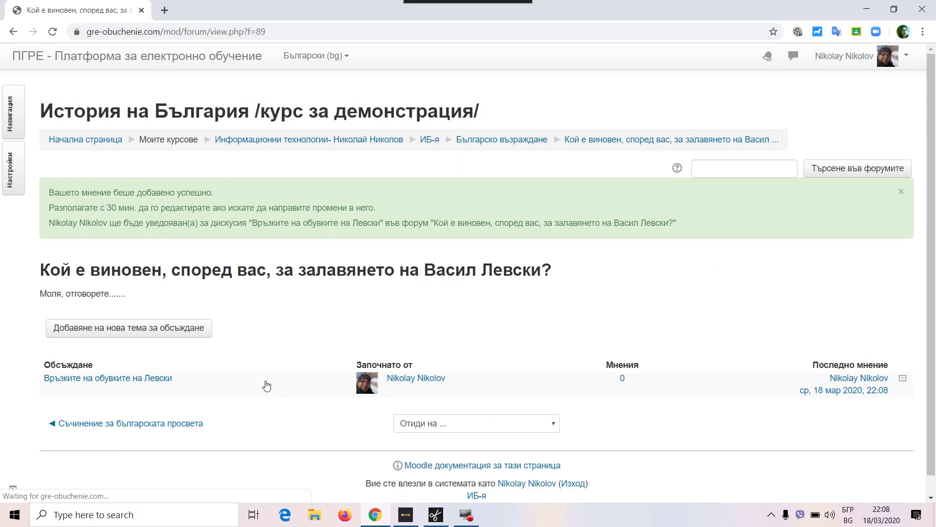
- Open the posted discussion "Връзките на обувките на Левски" from the forum's discussion list
scroll(266, 385, "down", 1)
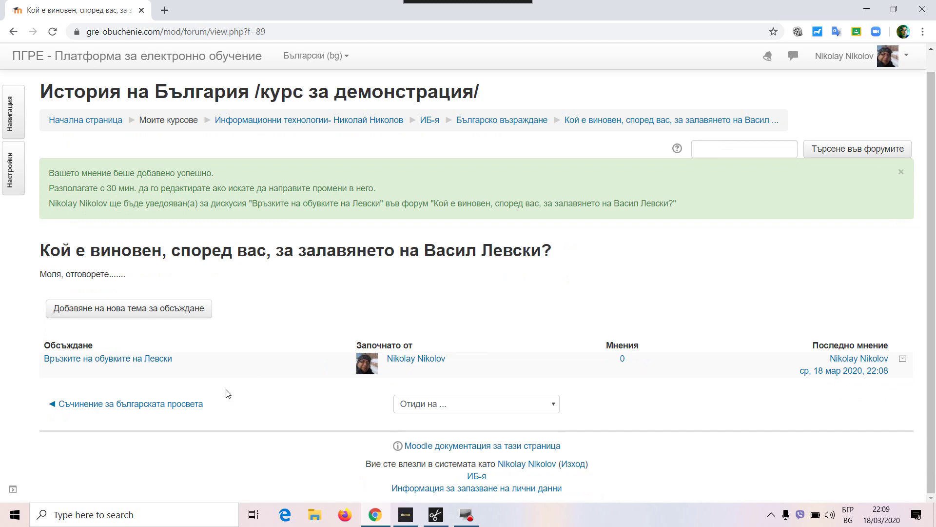
left_click(149, 361)
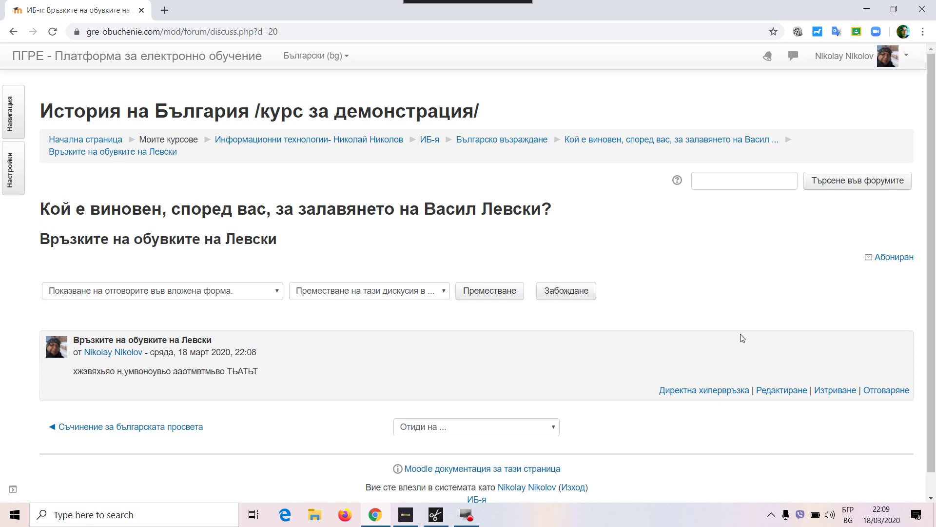
- Reply to the opening post of "Връзките на обувките на Левски" with the sample message "ГЬАОТГЬНАТЬвнтавТО" and submit it to the forum
left_click(876, 392)
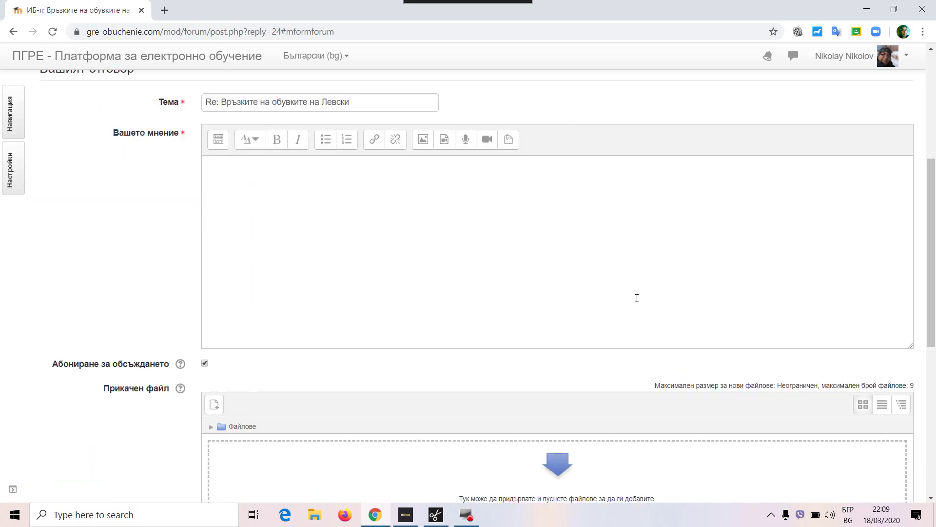
left_click(345, 193)
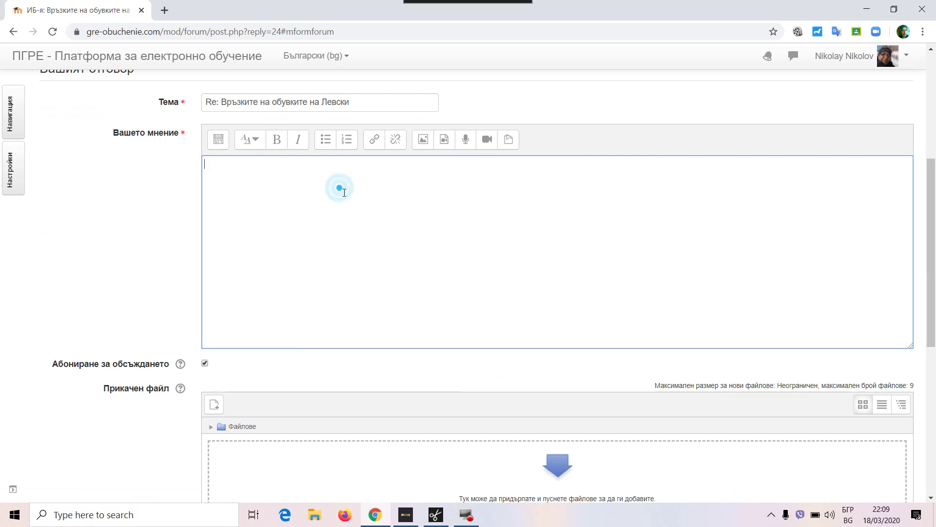
type("ГЬАОТГЬНАТГЬНАТО")
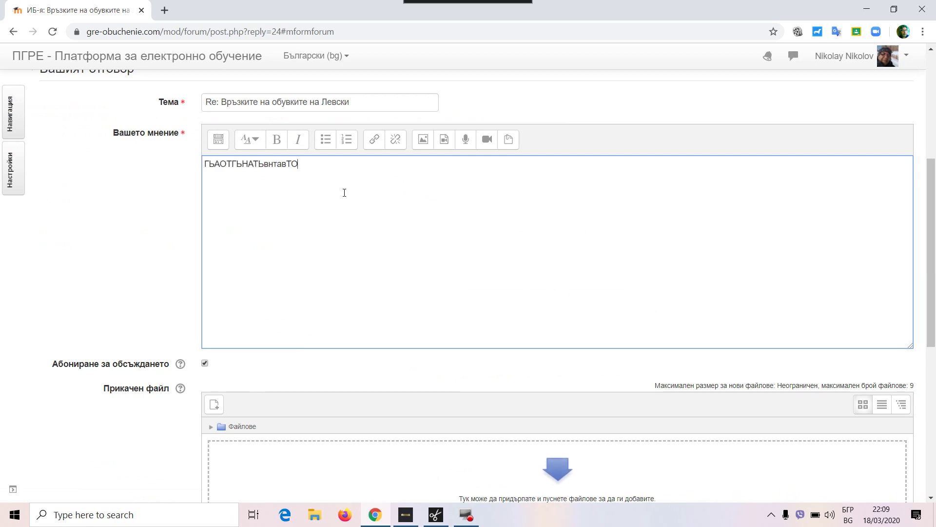
scroll(354, 225, "down", 7)
left_click(263, 329)
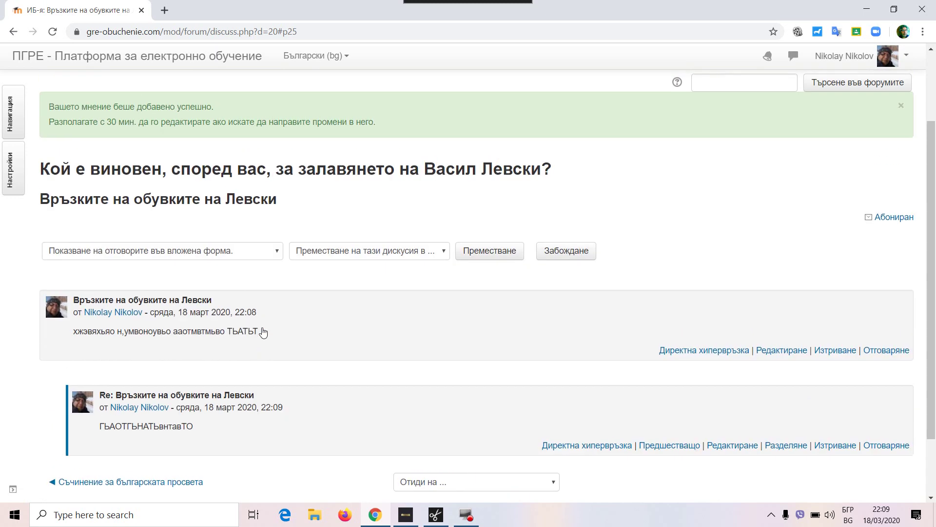
- Review the discussion with its nested reply and return to the discussion list of the Васил Левски forum
scroll(263, 332, "up", 1)
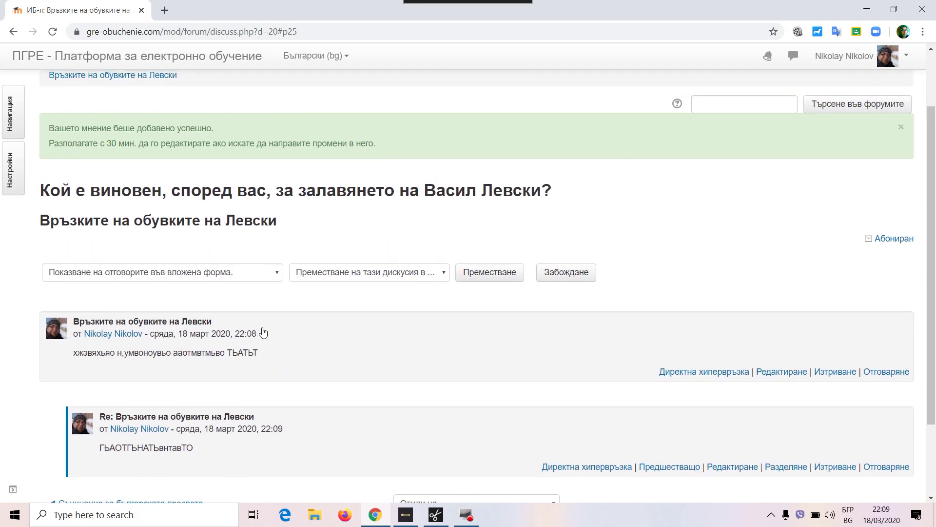
scroll(264, 333, "down", 2)
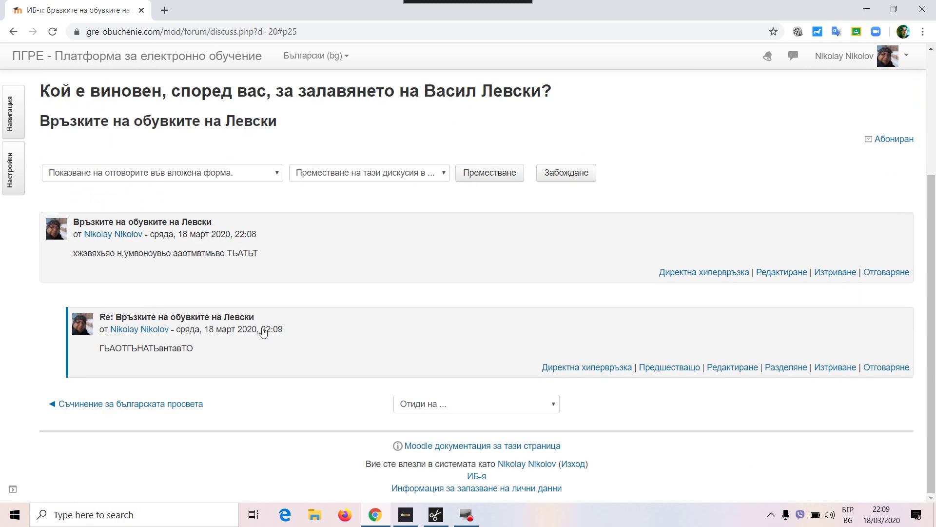
scroll(263, 333, "up", 1)
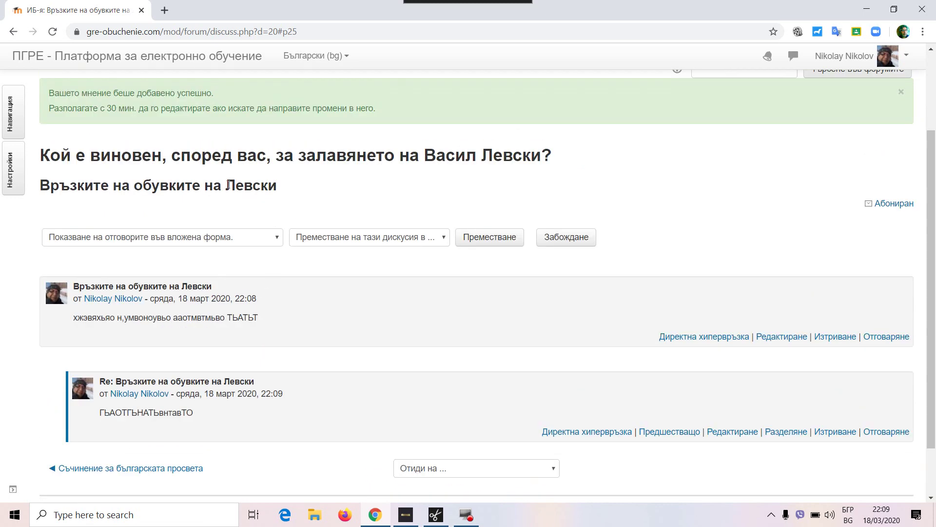
scroll(210, 128, "up", 1)
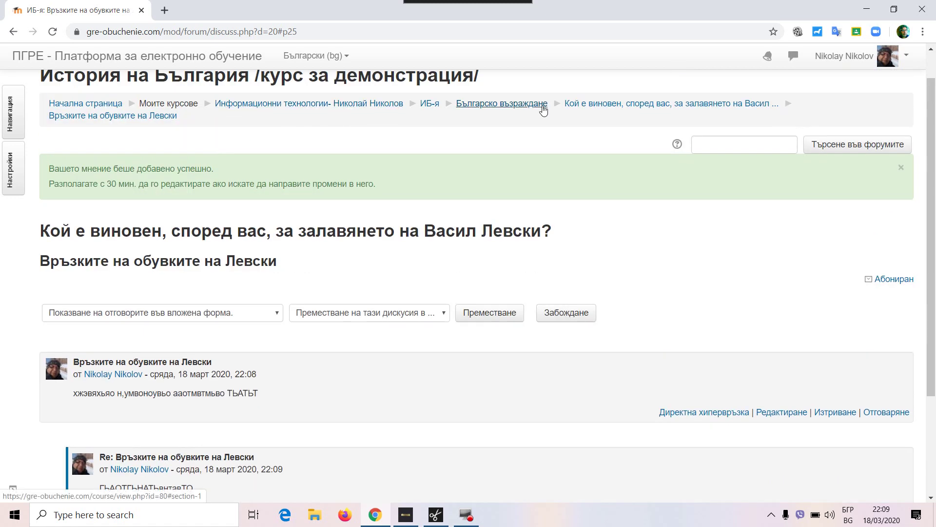
left_click(615, 105)
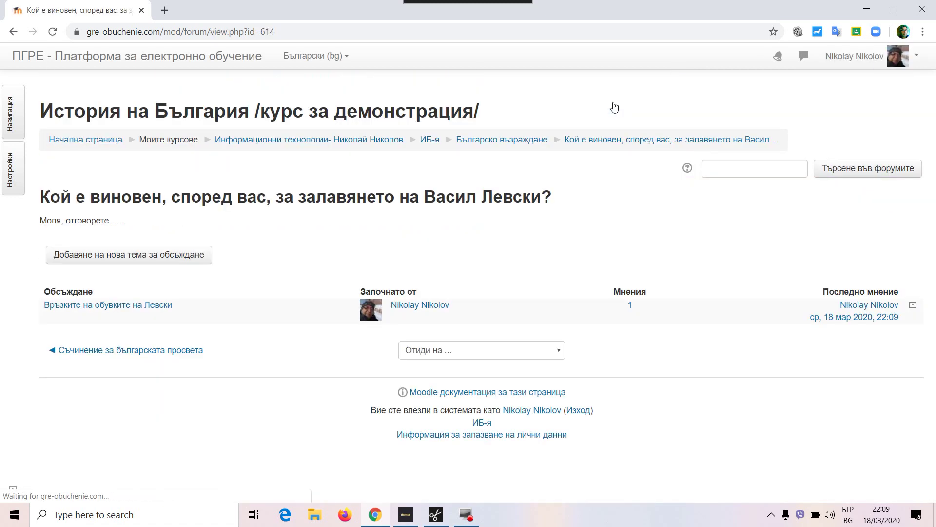
- Post a second discussion to the forum with the subject "НТЕНОУЕВО" and the sample message "РЬРАЛьбръйбЍай"
left_click(154, 259)
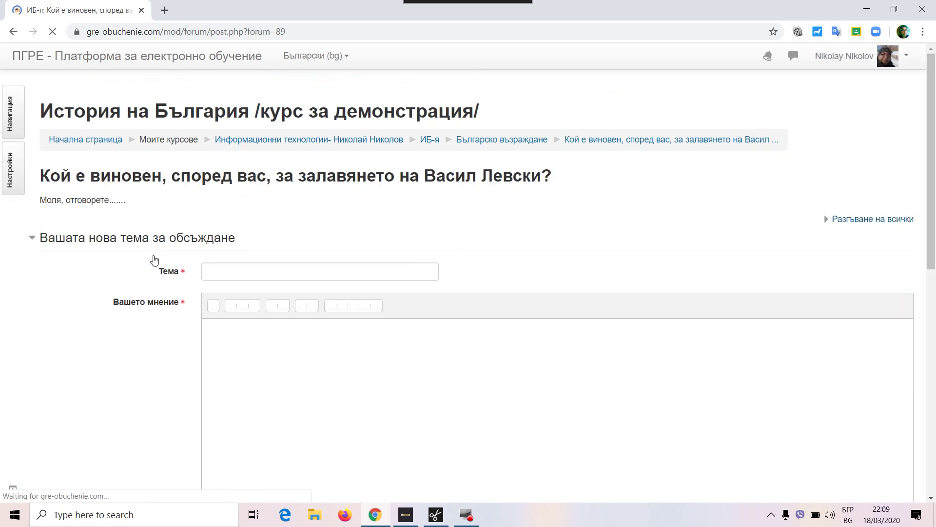
left_click(253, 278)
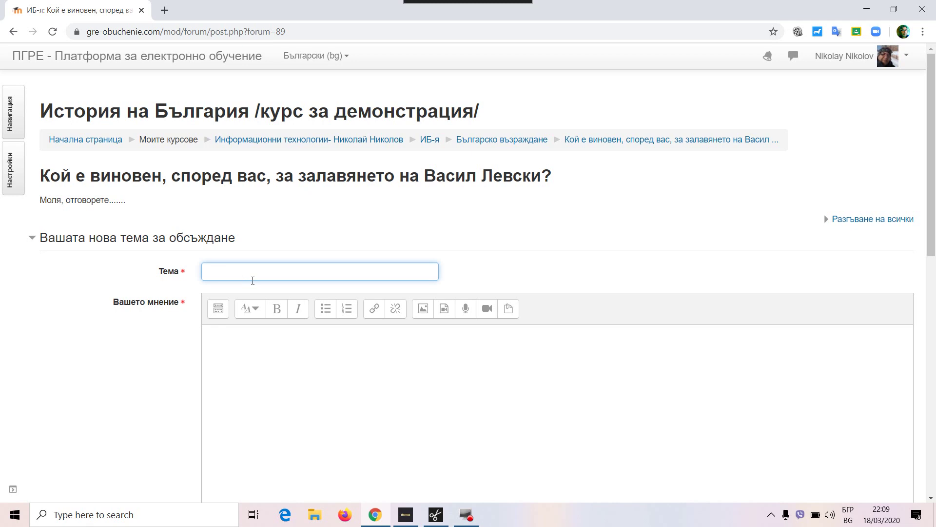
type("НТЕНОУЕВО")
left_click(246, 349)
type("РЬРАЛьбръйбИай")
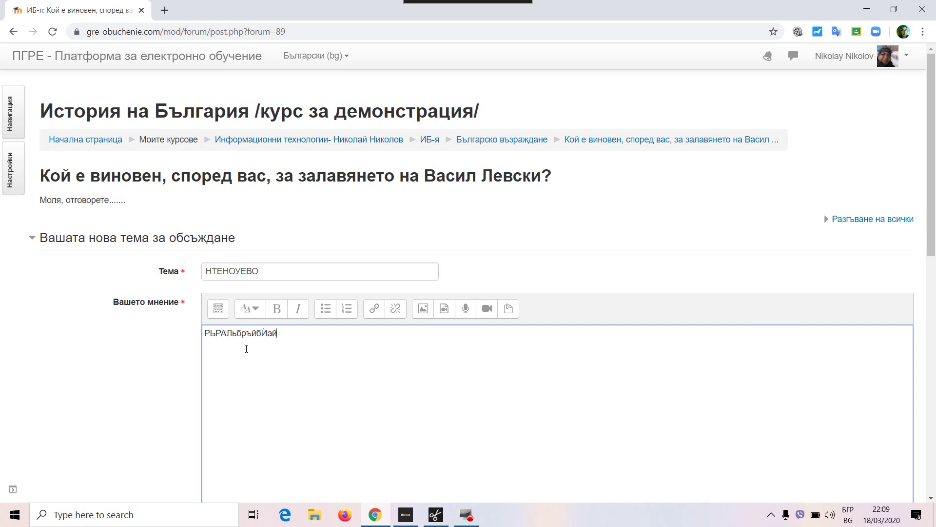
scroll(246, 348, "down", 10)
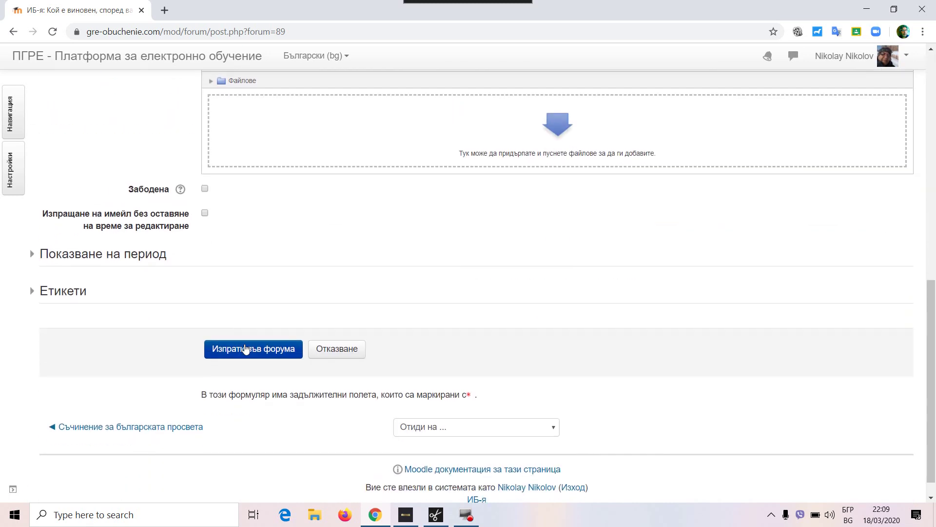
left_click(247, 349)
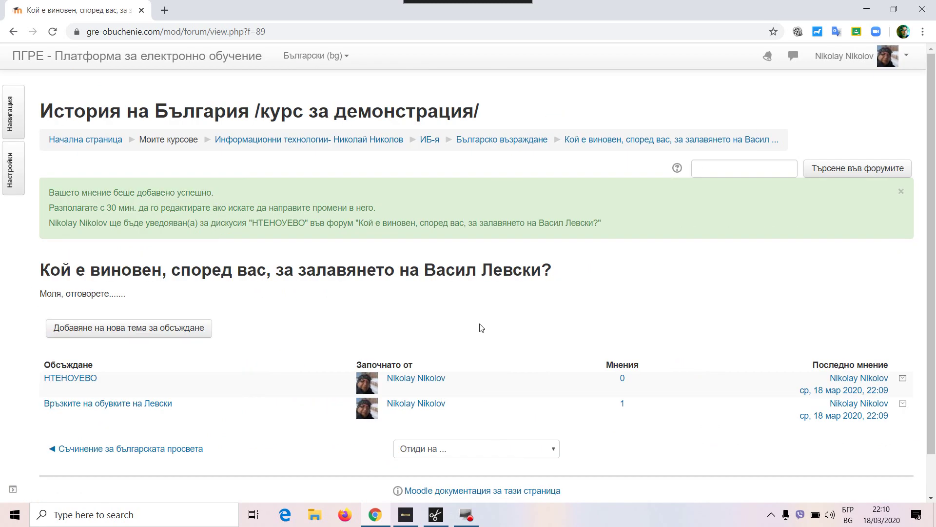
scroll(482, 328, "down", 1)
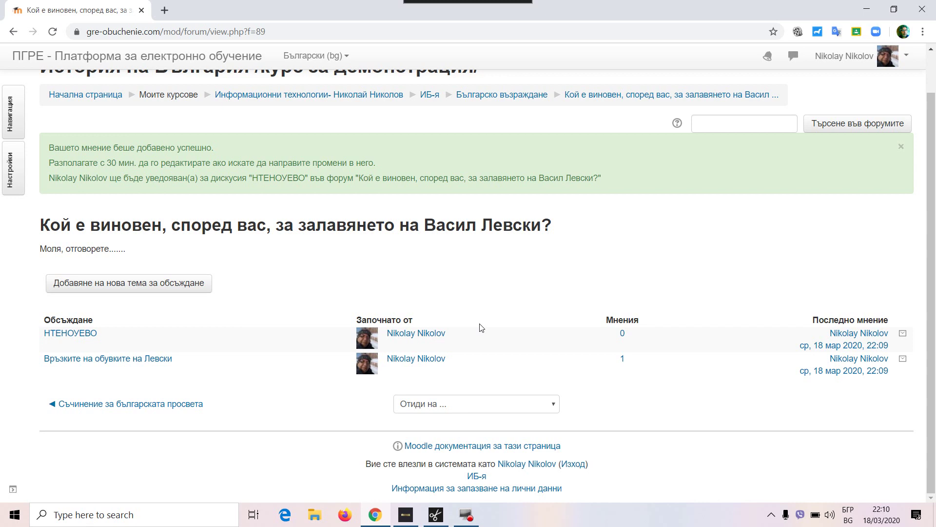
scroll(481, 327, "up", 1)
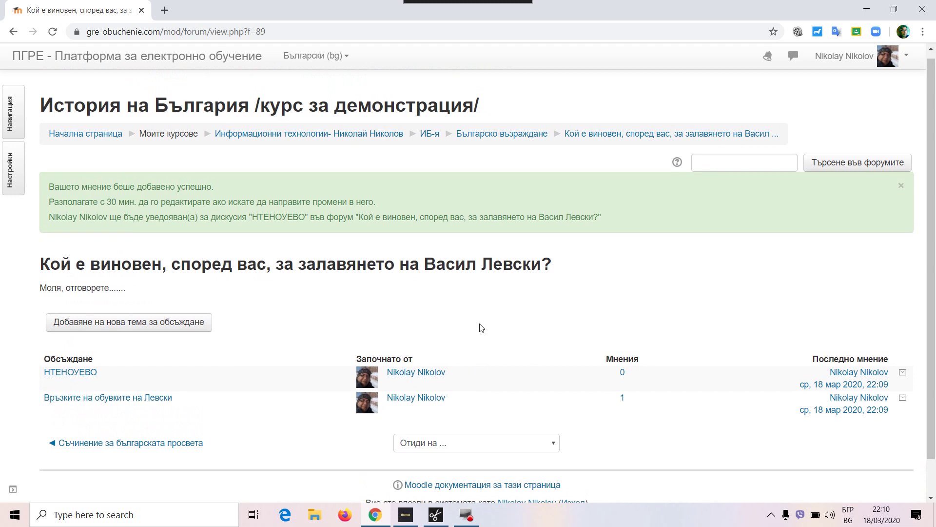
left_click(469, 516)
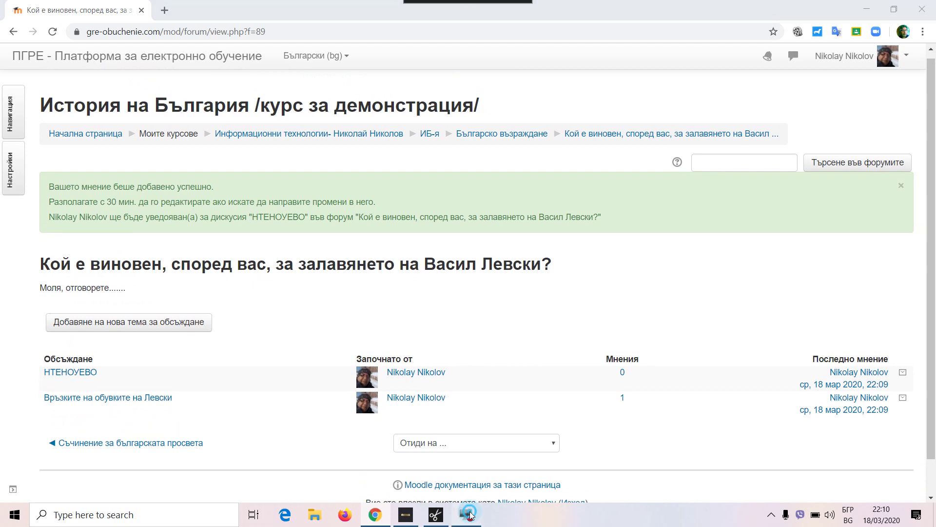